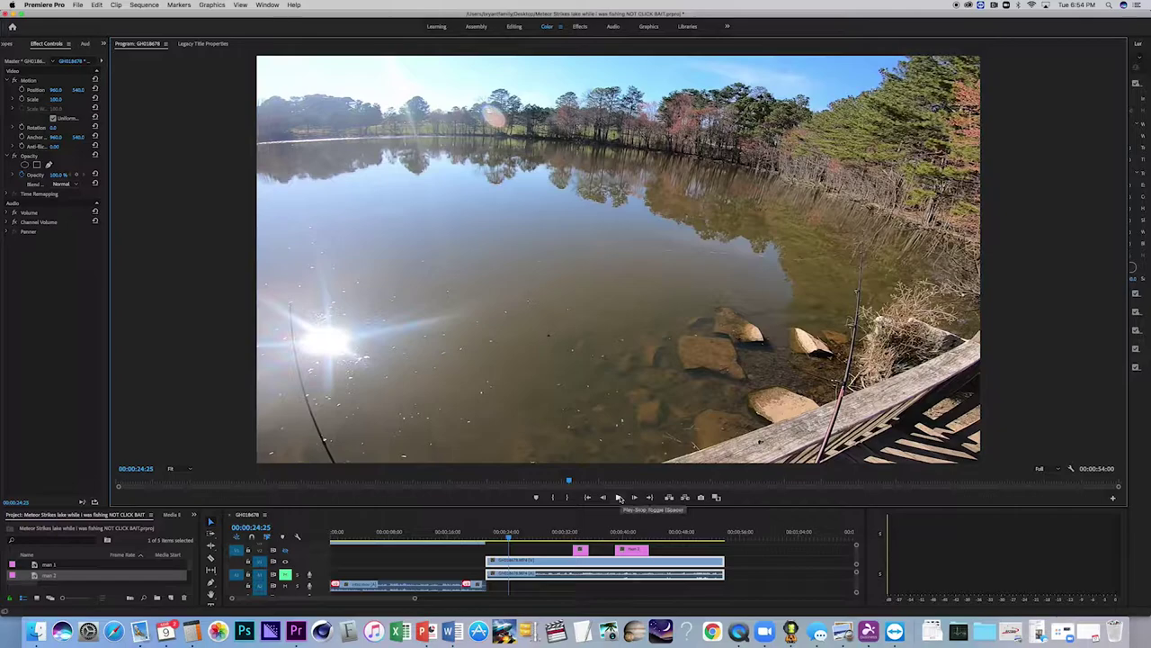
Play the lake footage to 00:00:28:07, then replay from 00:00:31:00 and stop at 00:00:32:12.
left_click(619, 497)
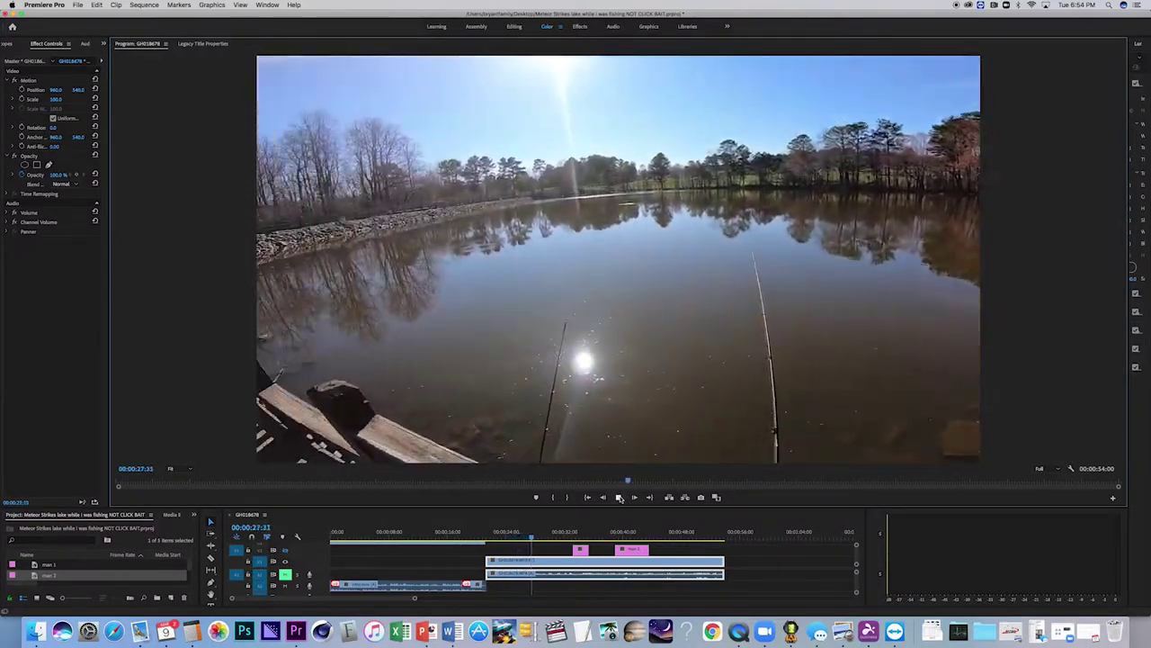
left_click(619, 497)
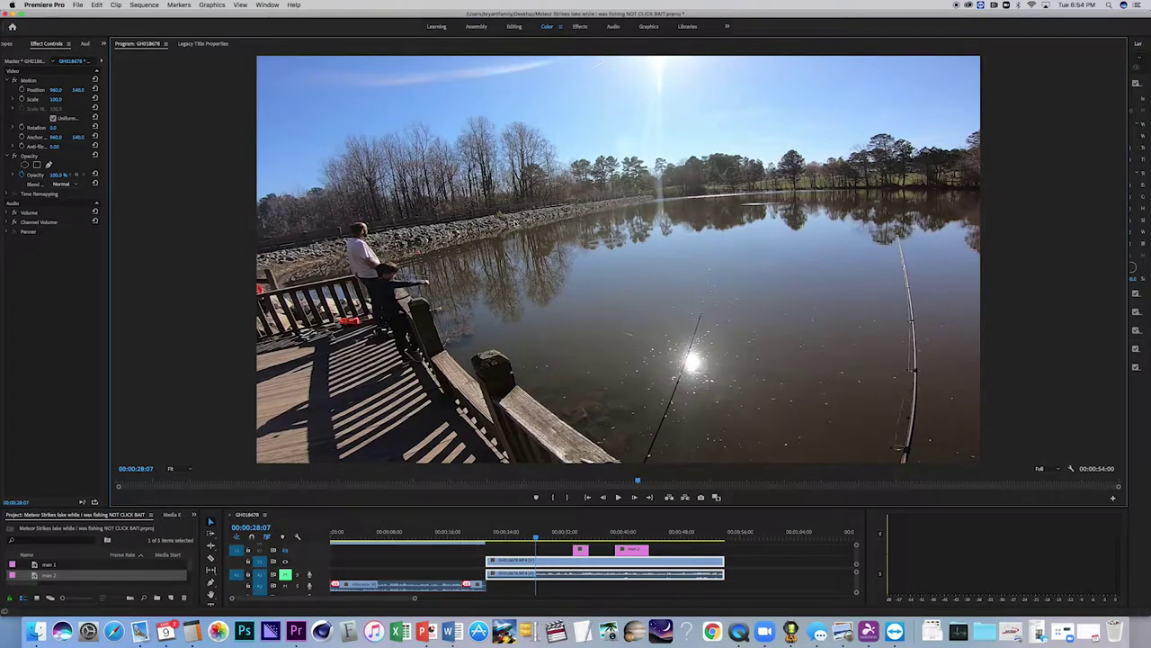
left_click(619, 497)
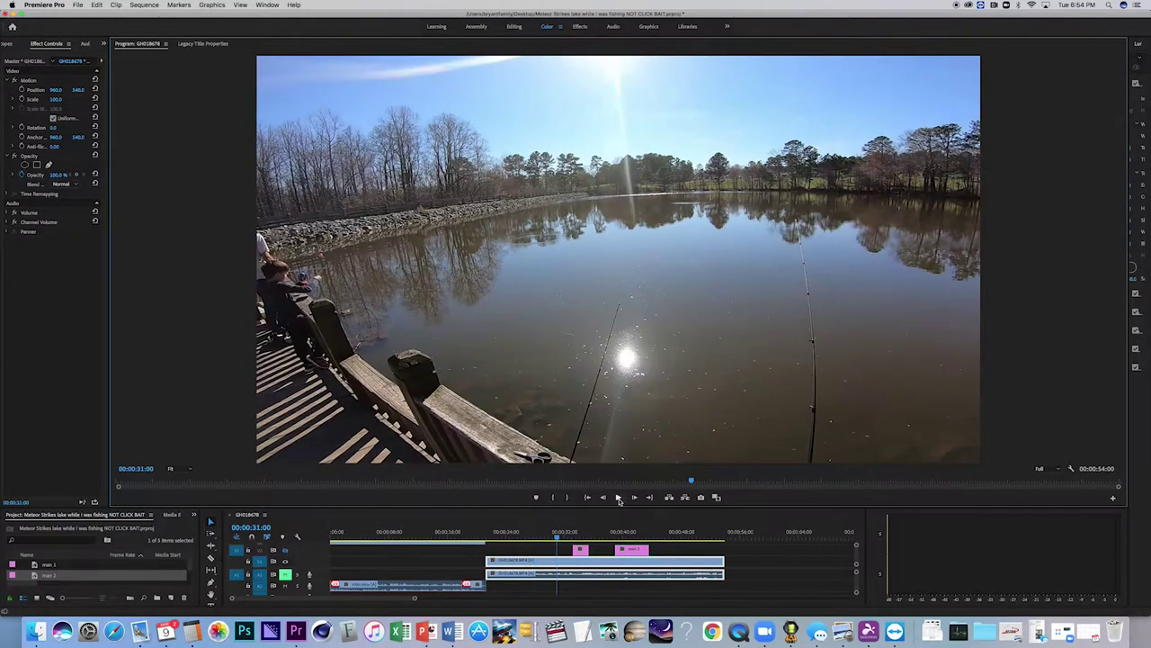
left_click(618, 497)
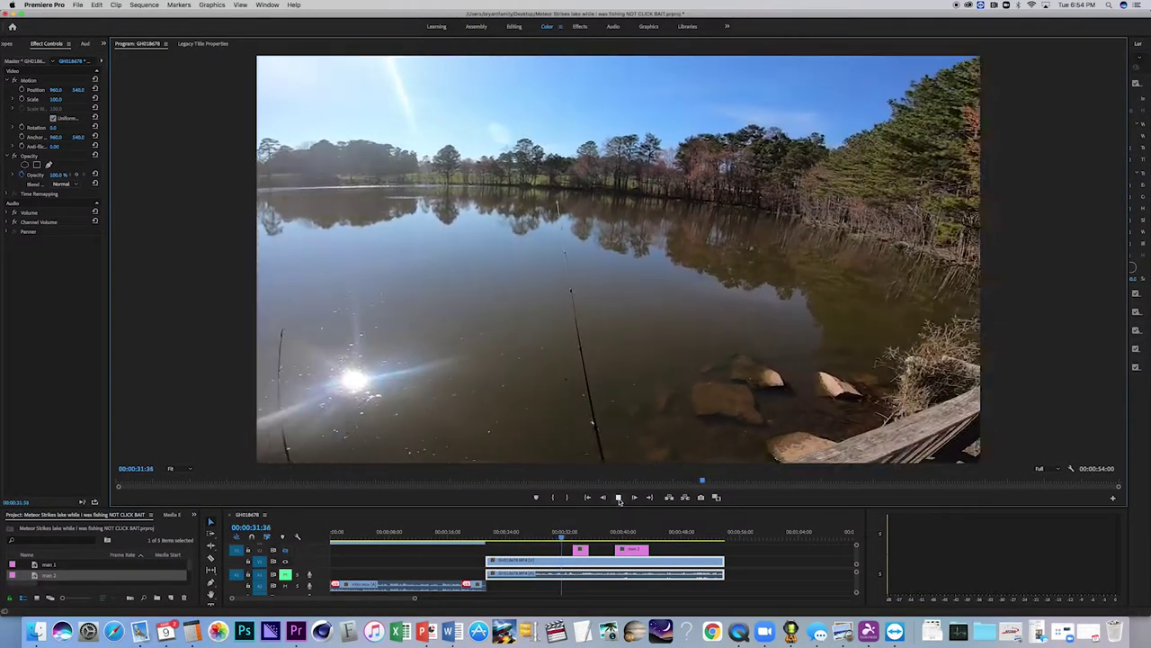
left_click(619, 498)
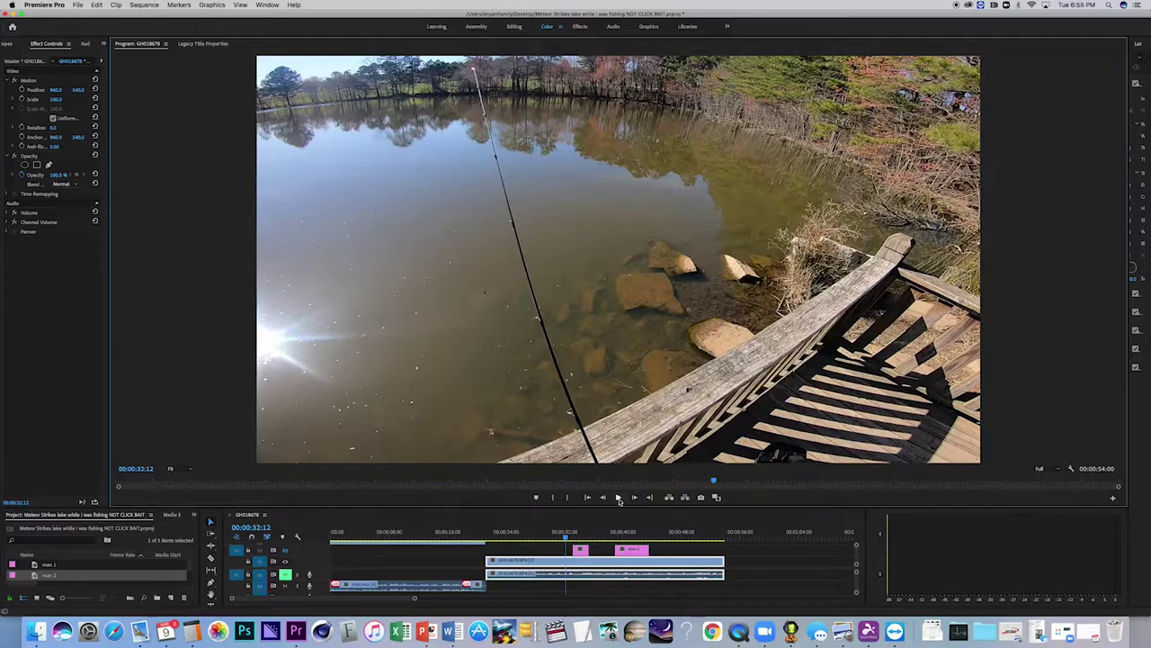
Jump the playhead to 00:00:31:54 on the timeline ruler and scrub back to 00:00:31:10.
left_click(563, 534)
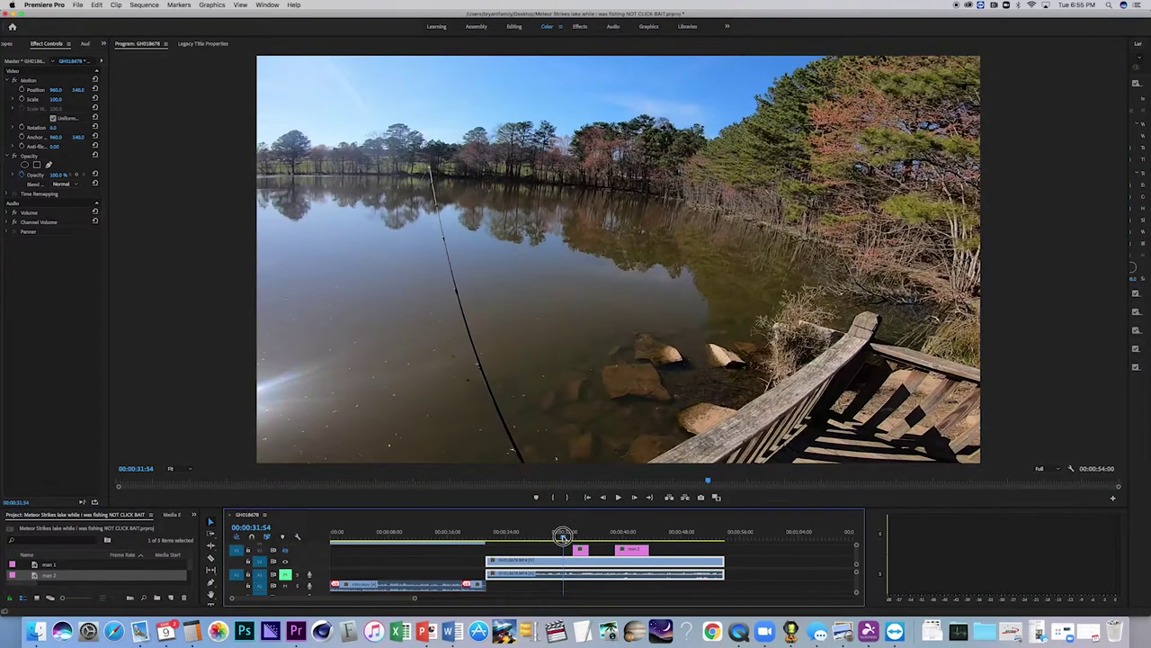
left_click_drag(563, 535, 557, 531)
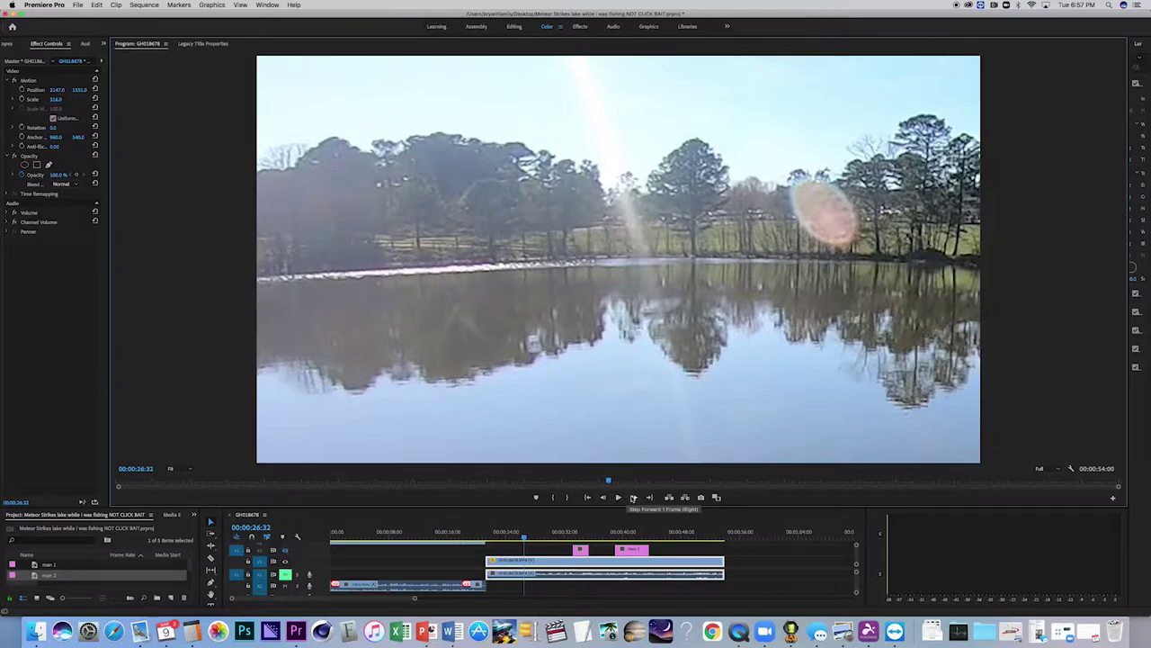
Step forward frame by frame from 00:00:26:33 to 00:00:26:35, where the splash shows.
left_click(633, 497)
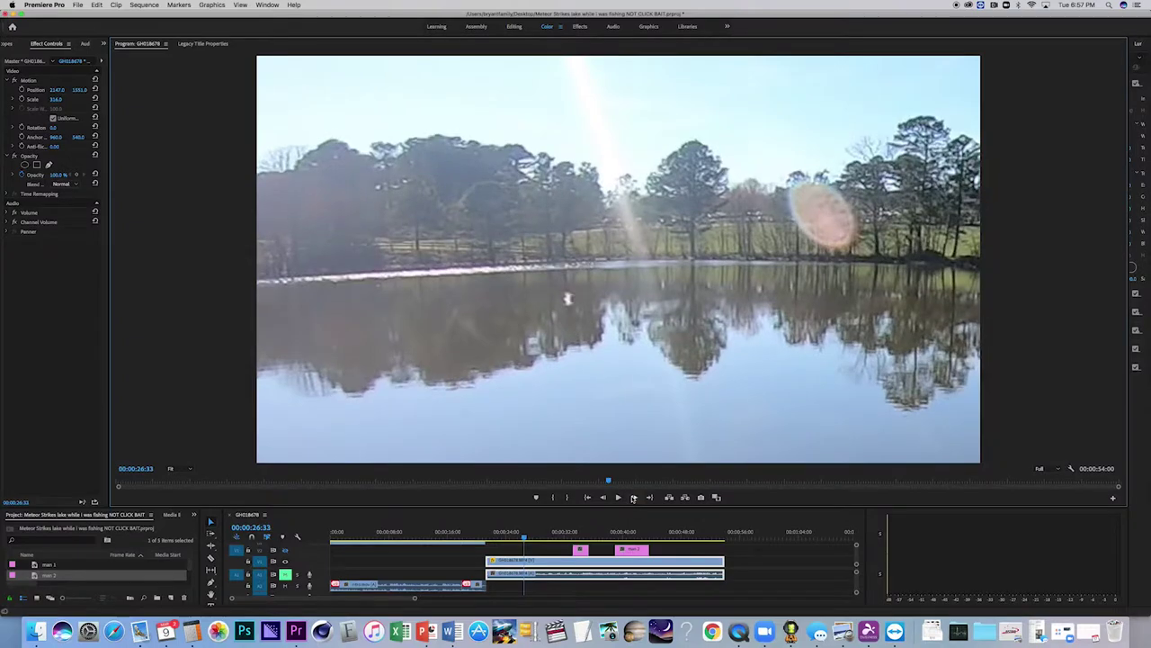
left_click(633, 497)
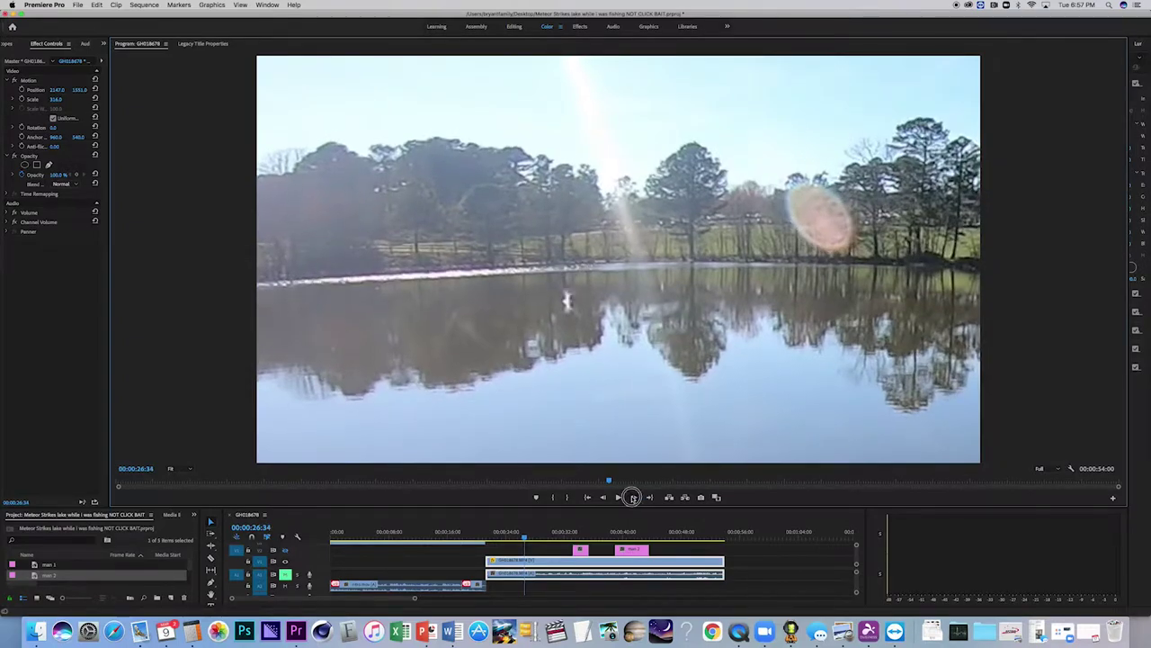
left_click(633, 497)
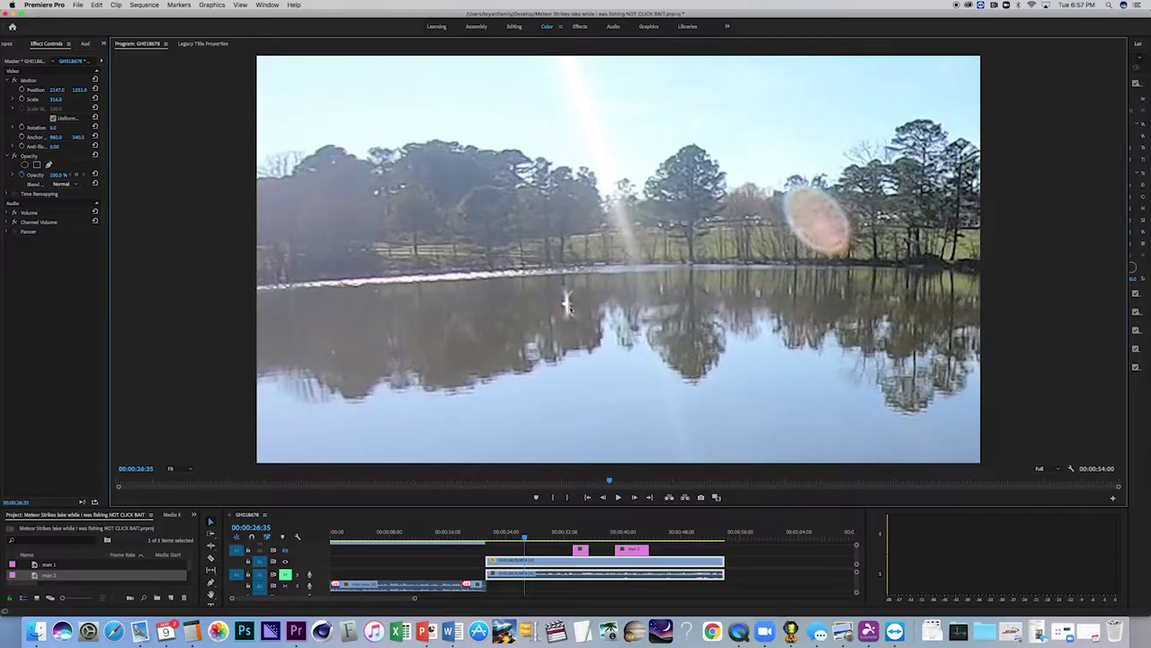
left_click(635, 498)
left_click(635, 498)
left_click(635, 497)
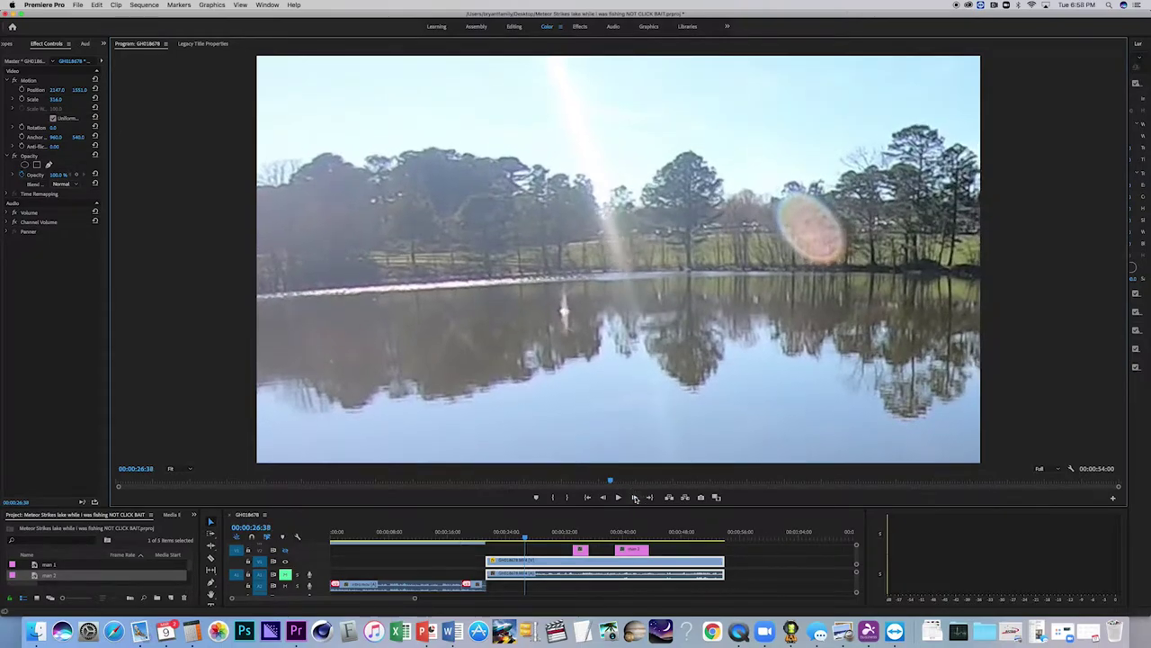
left_click(635, 498)
left_click(635, 498)
left_click(635, 497)
left_click(635, 497)
left_click(635, 497)
left_click(635, 498)
left_click(635, 498)
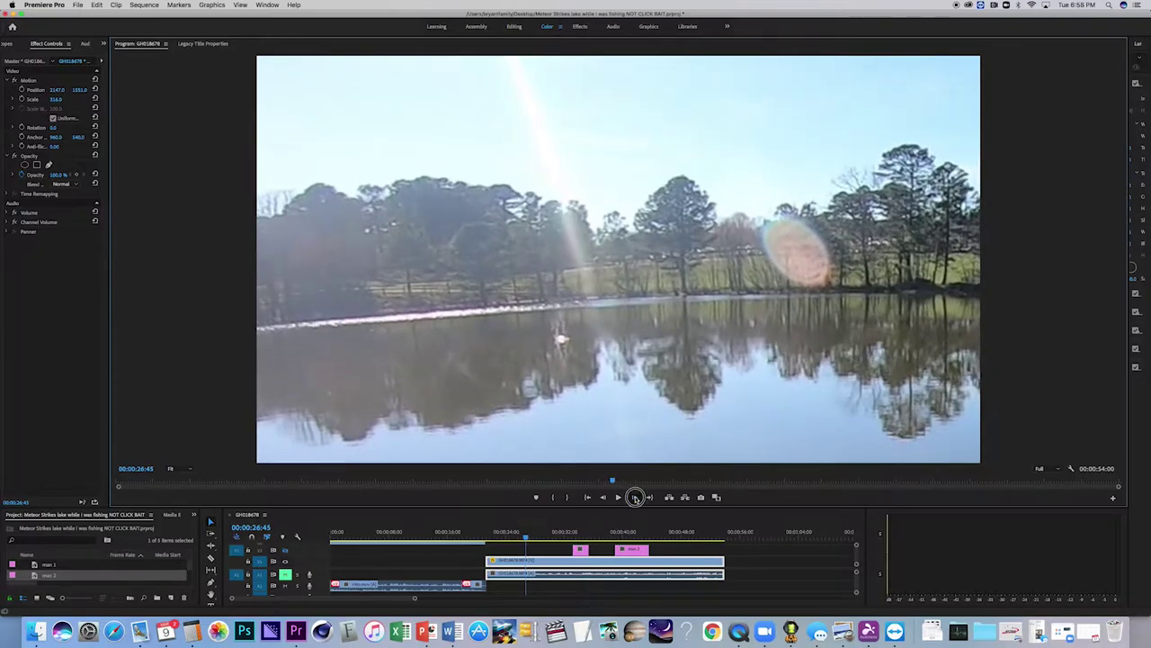
left_click(635, 497)
left_click(635, 498)
left_click(635, 497)
left_click(635, 497)
left_click(635, 497)
left_click(635, 498)
left_click(635, 497)
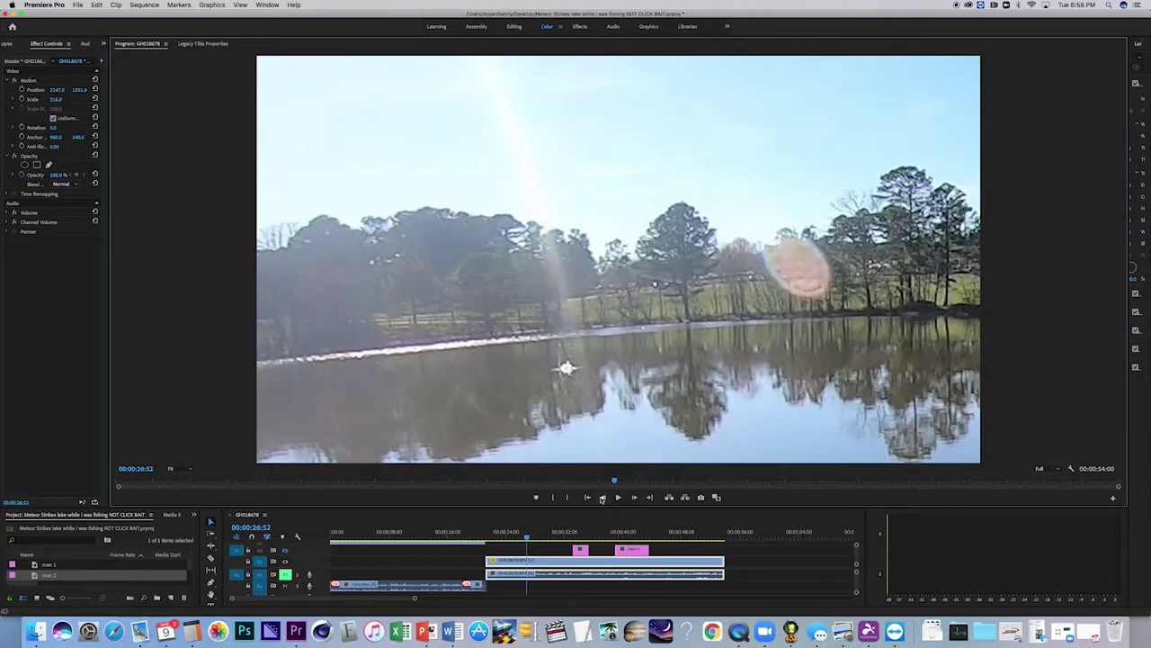
left_click(601, 497)
left_click(601, 497)
left_click(600, 497)
left_click(601, 497)
left_click(602, 499)
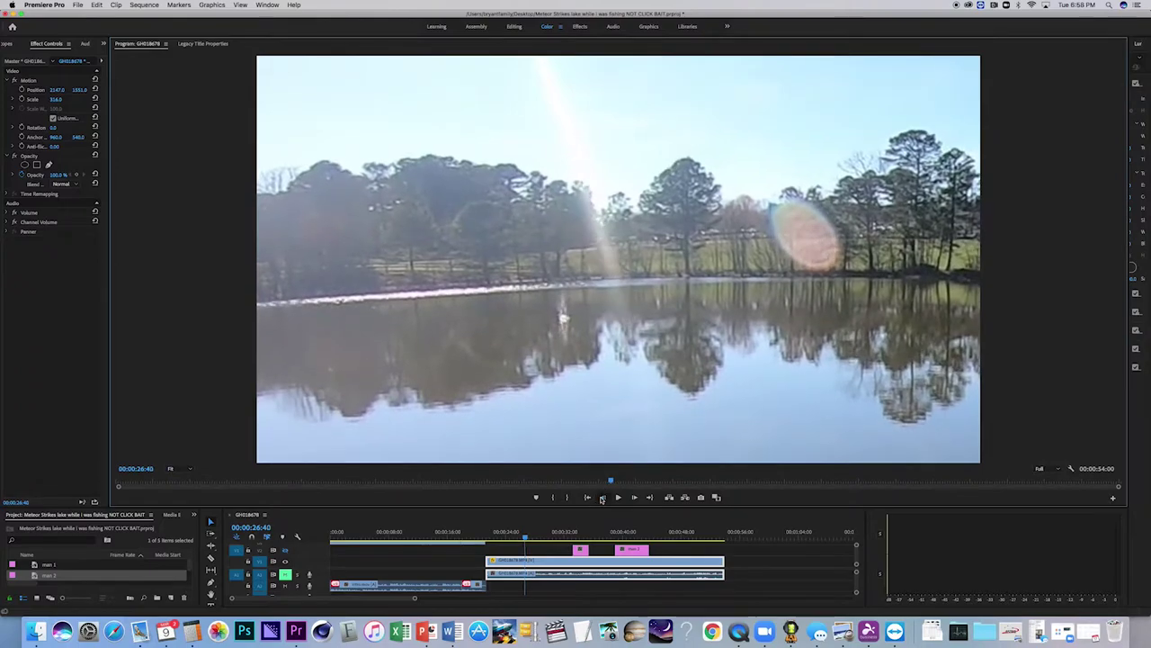
left_click(602, 499)
left_click(602, 499)
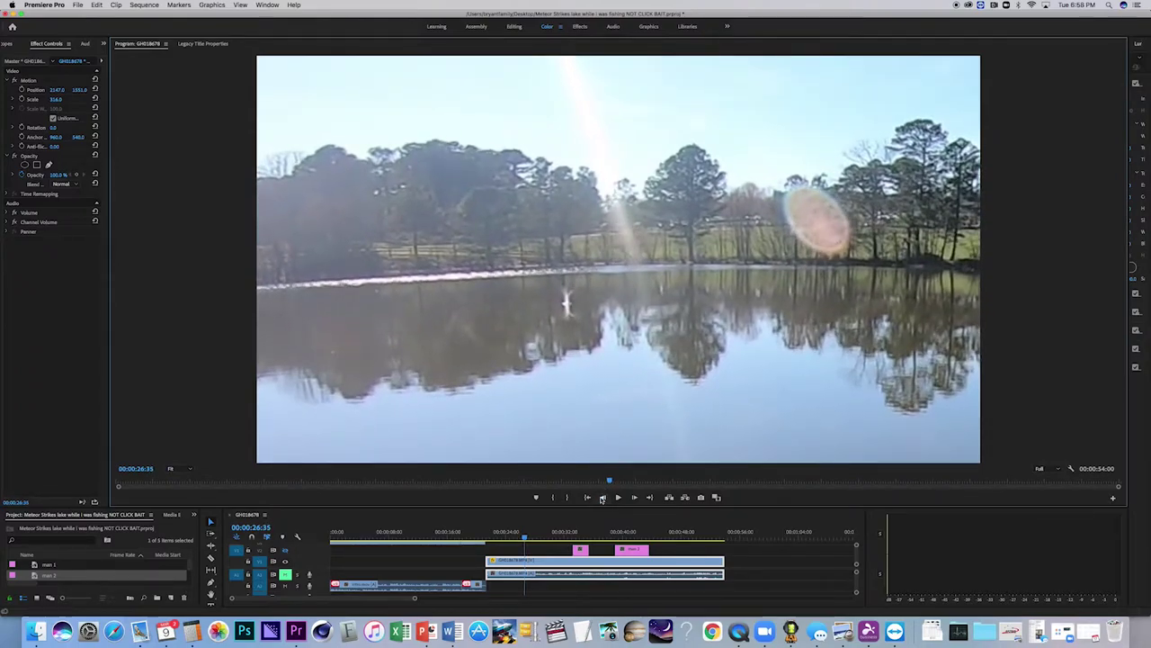